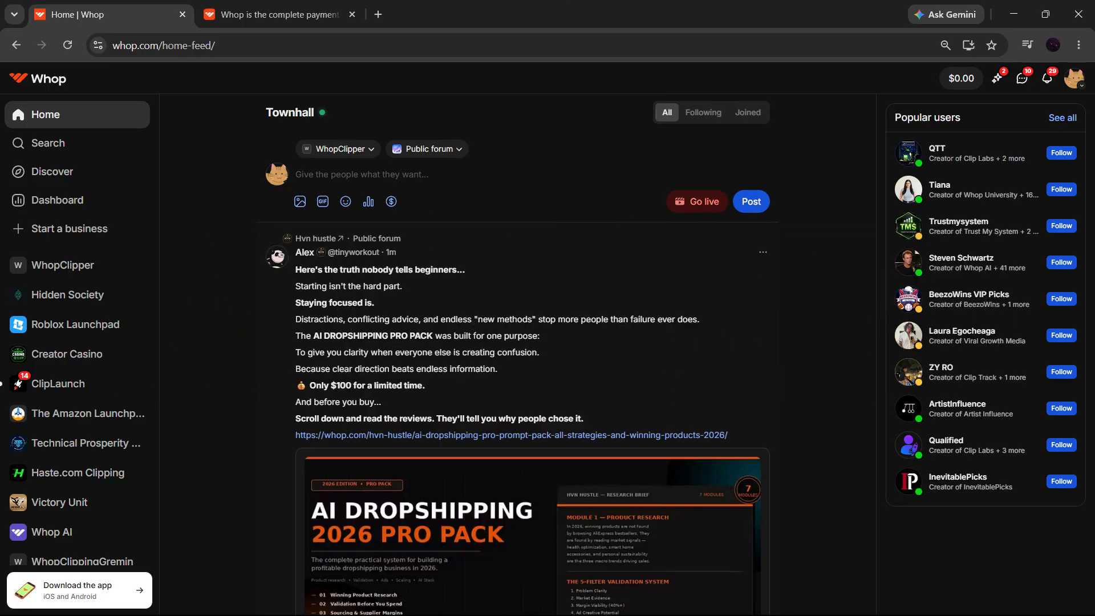
Open the WhopClipper business dashboard and view the list of businesses available to switch to
{"action": "left_click", "coordinate": [233, 54]}
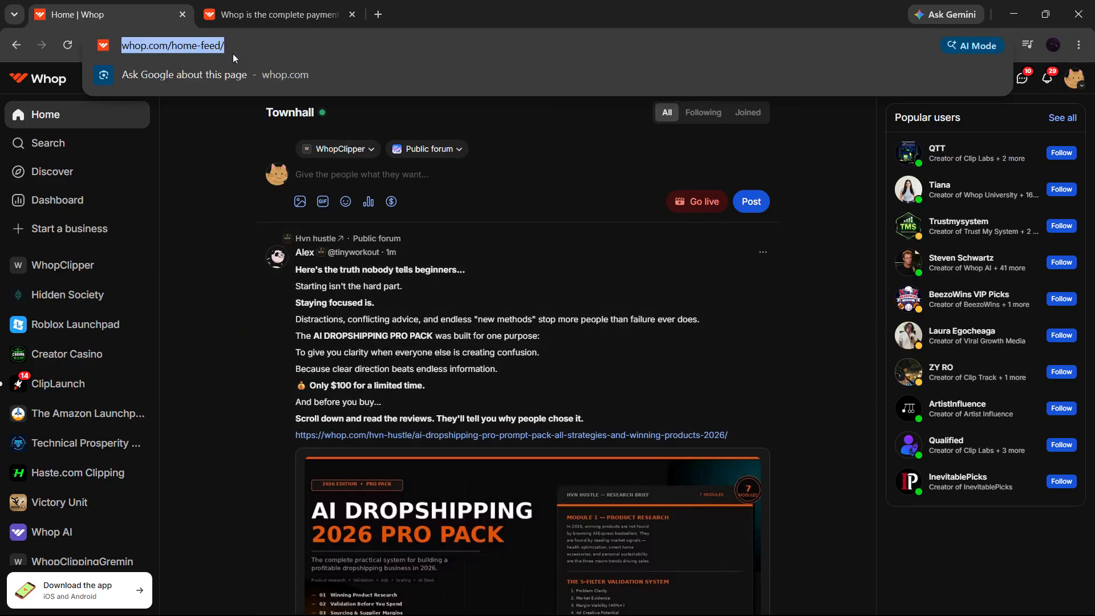
{"action": "left_click", "coordinate": [228, 143]}
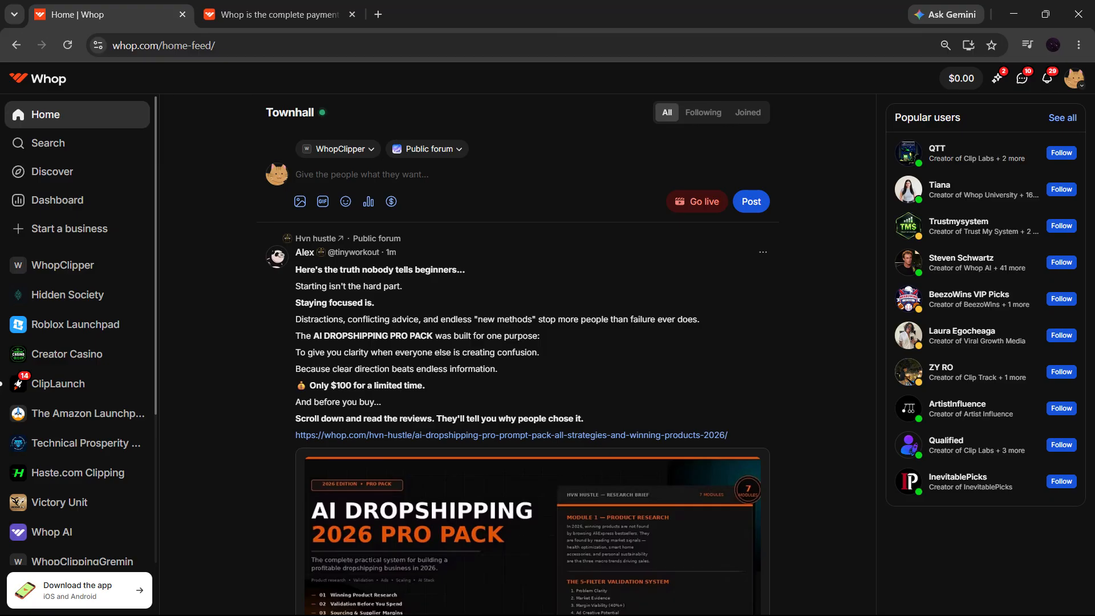
{"action": "left_click", "coordinate": [85, 209]}
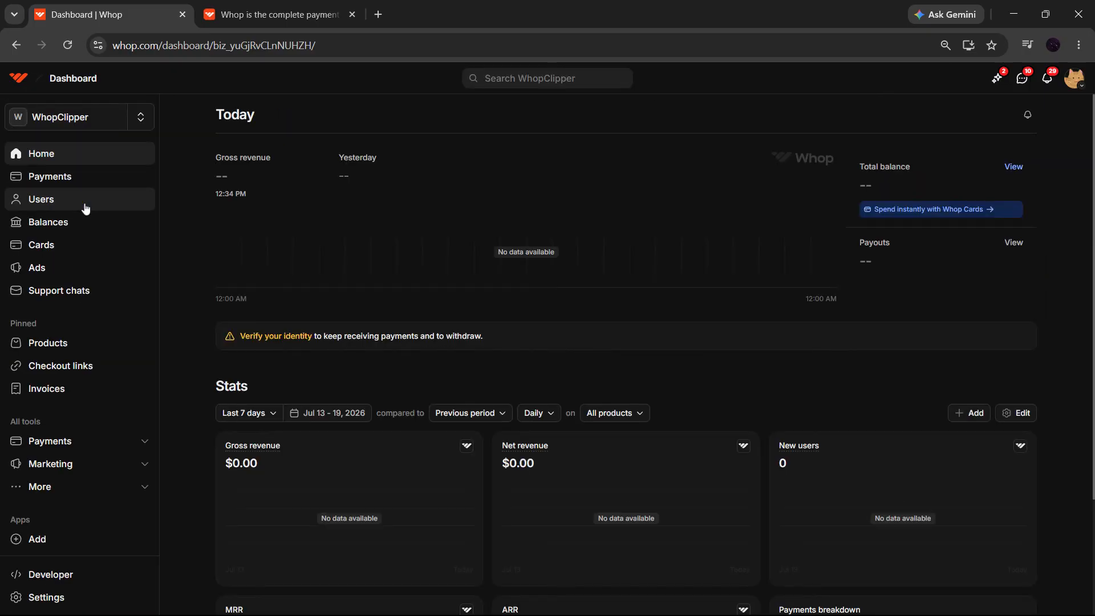
{"action": "left_click", "coordinate": [140, 118]}
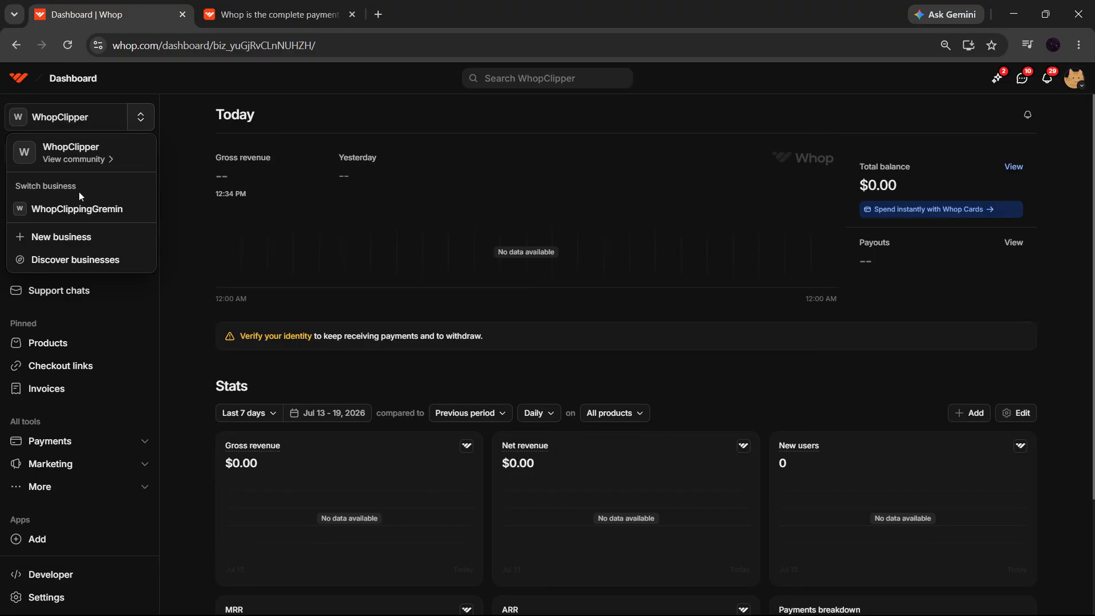
{"action": "left_click", "coordinate": [136, 127]}
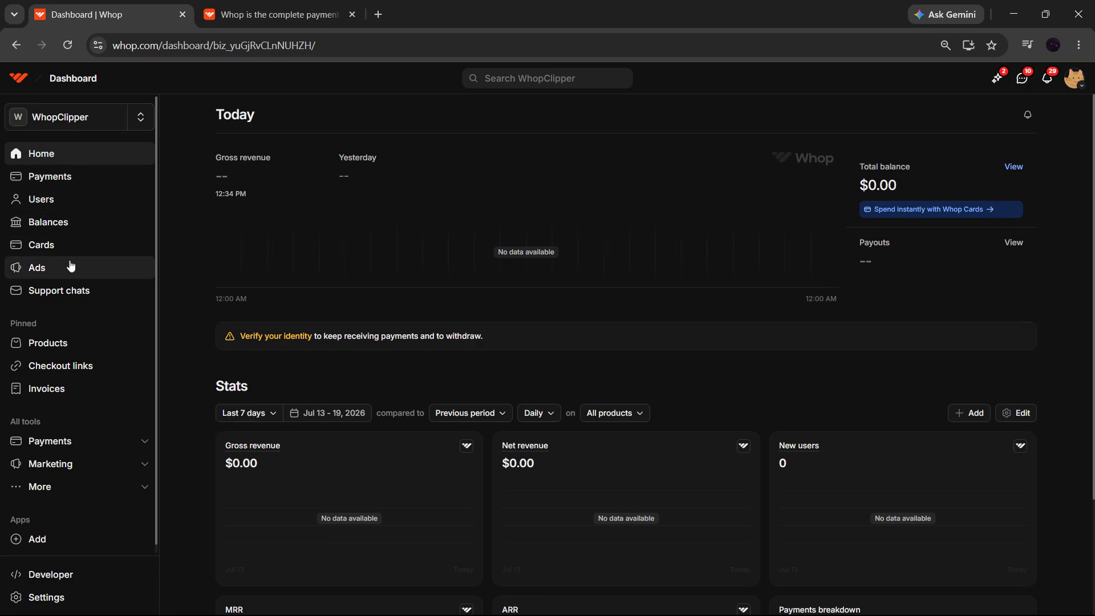
Go to the business's checkout links and start a new checkout link priced at $100
{"action": "left_click", "coordinate": [64, 367]}
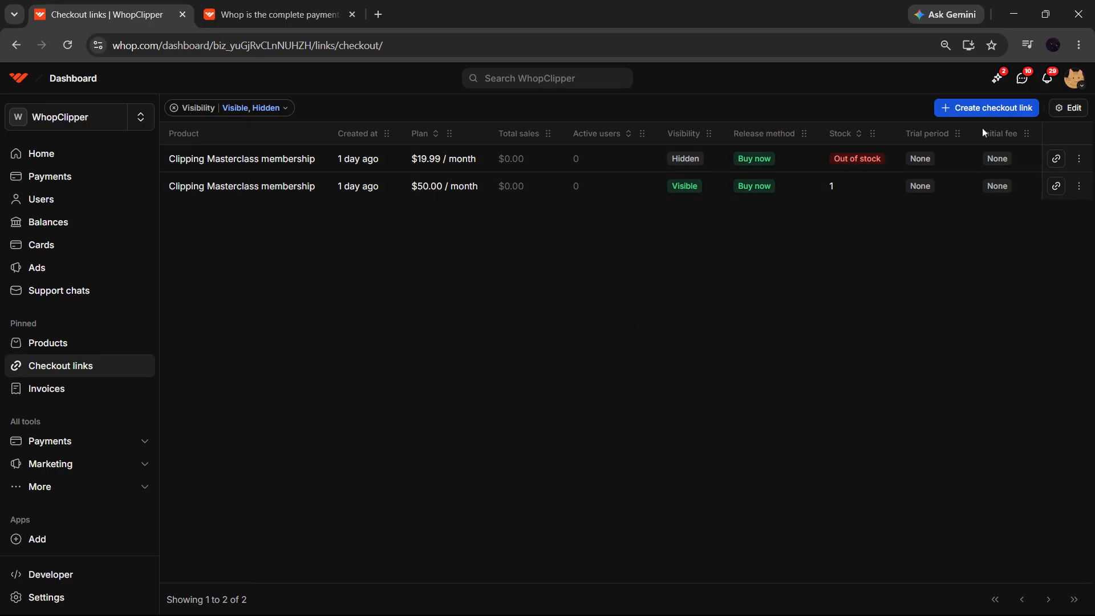
{"action": "left_click", "coordinate": [1011, 109]}
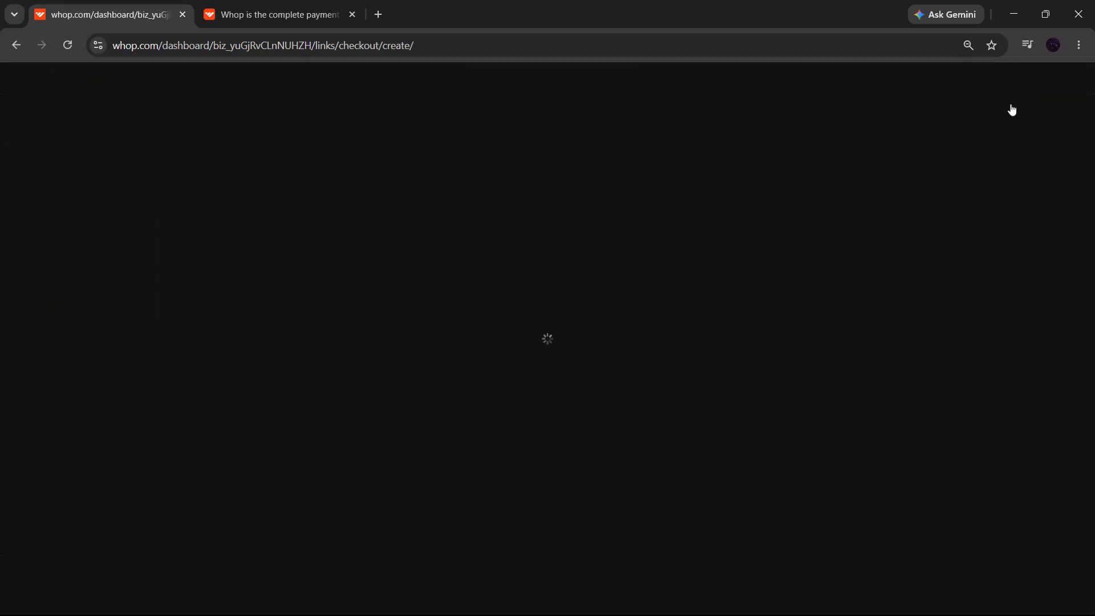
{"action": "type", "text": "00"}
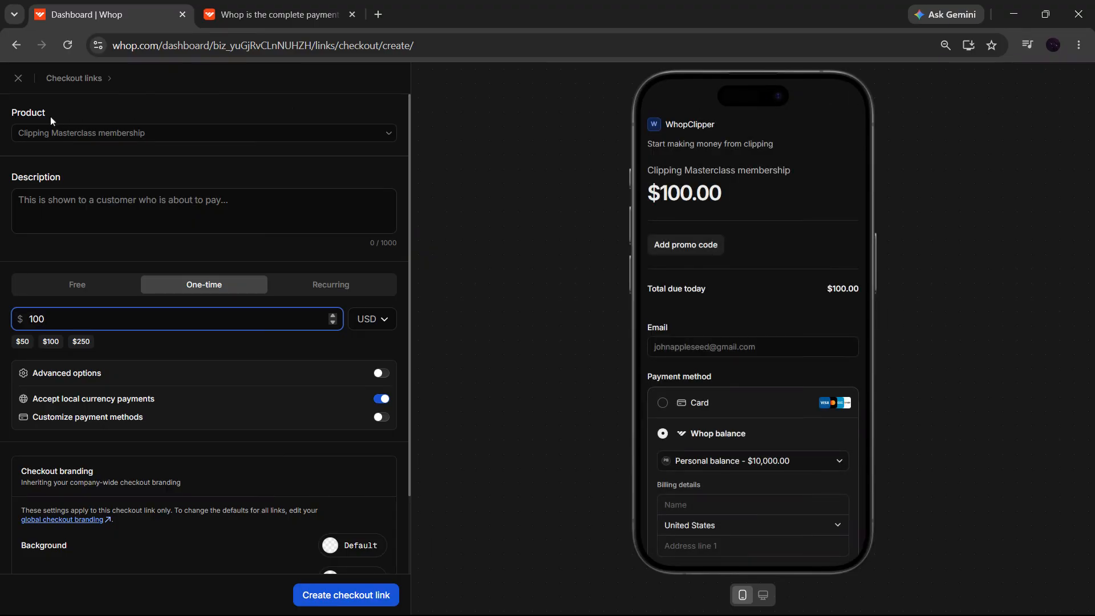
Choose Clipping Masterclass membership as the product and enter "subscription" as the checkout description
{"action": "left_click", "coordinate": [26, 127]}
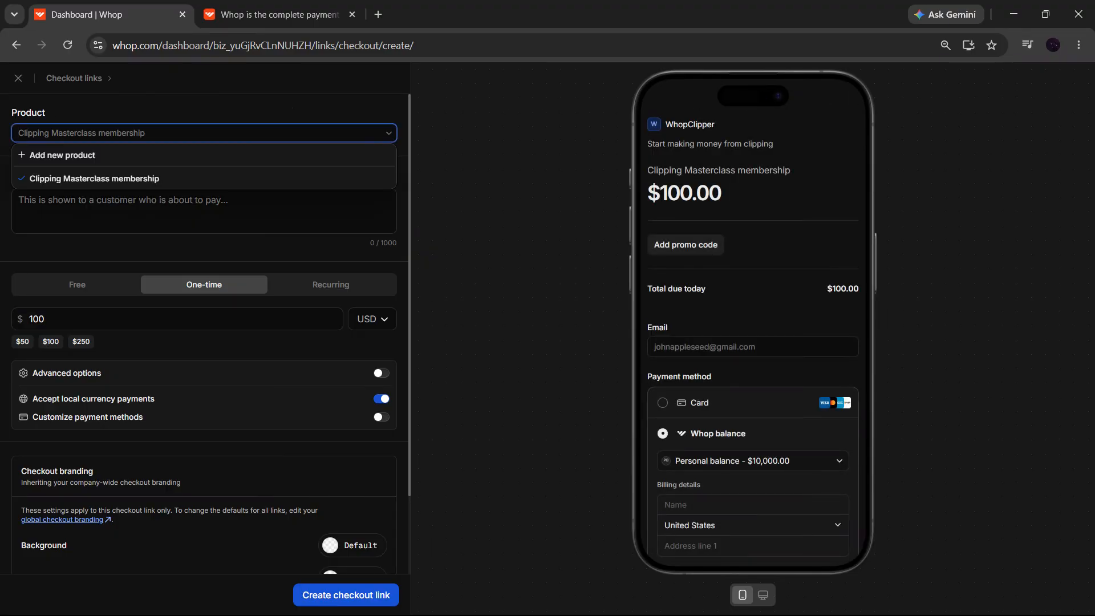
{"action": "left_click", "coordinate": [164, 180]}
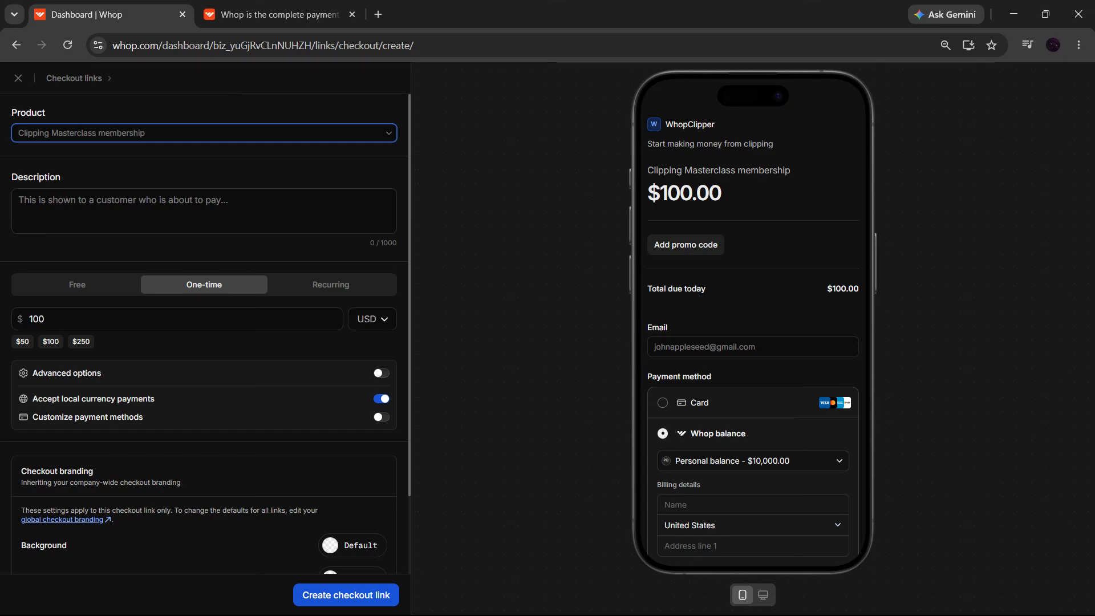
{"action": "left_click", "coordinate": [171, 209]}
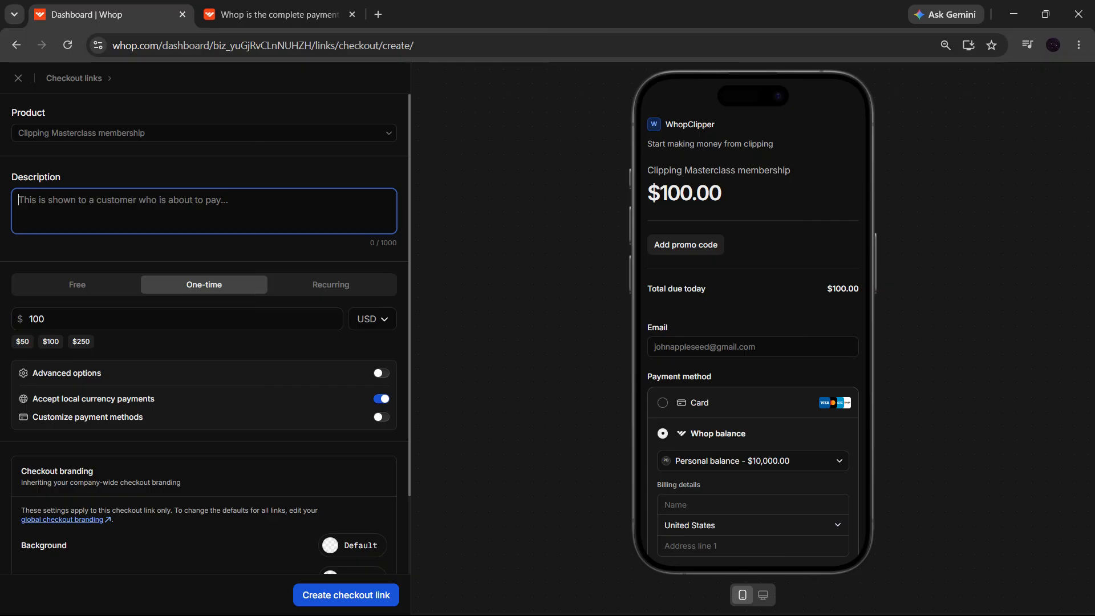
{"action": "type", "text": "s"}
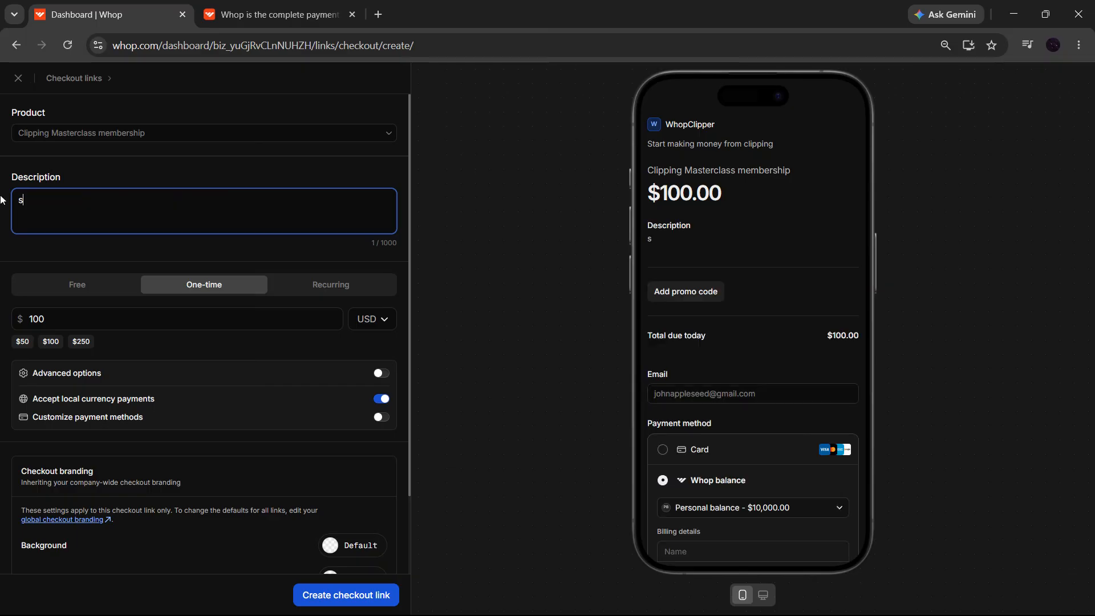
{"action": "type", "text": "ubscription"}
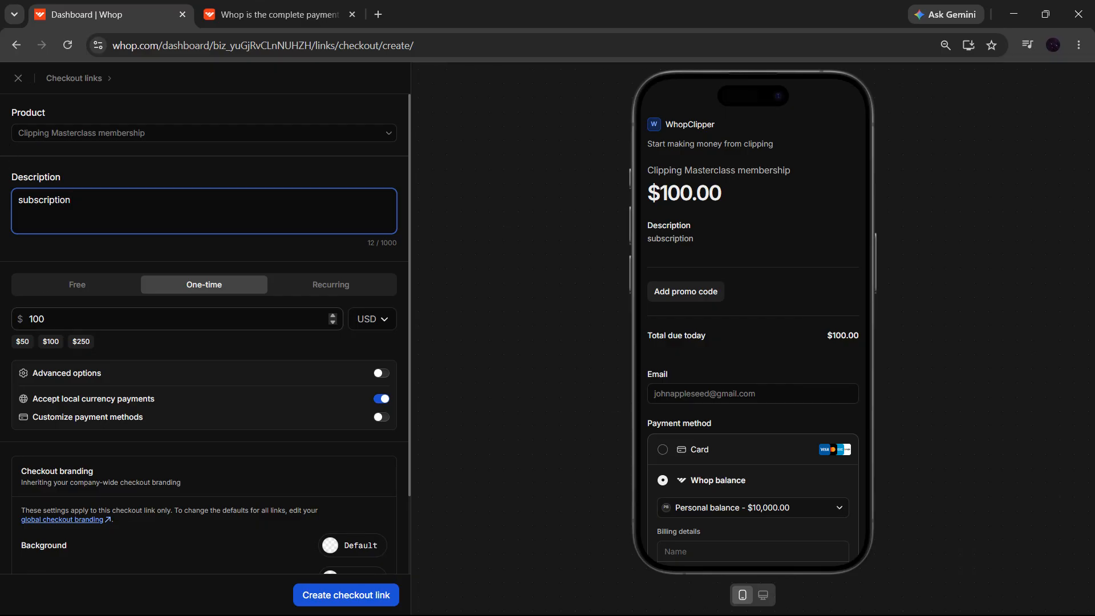
Preview the Free and One-time pricing types and set the plan to Recurring, keeping the 1 month billing period
{"action": "left_click_drag", "start_coordinate": [50, 319], "coordinate": [26, 319]}
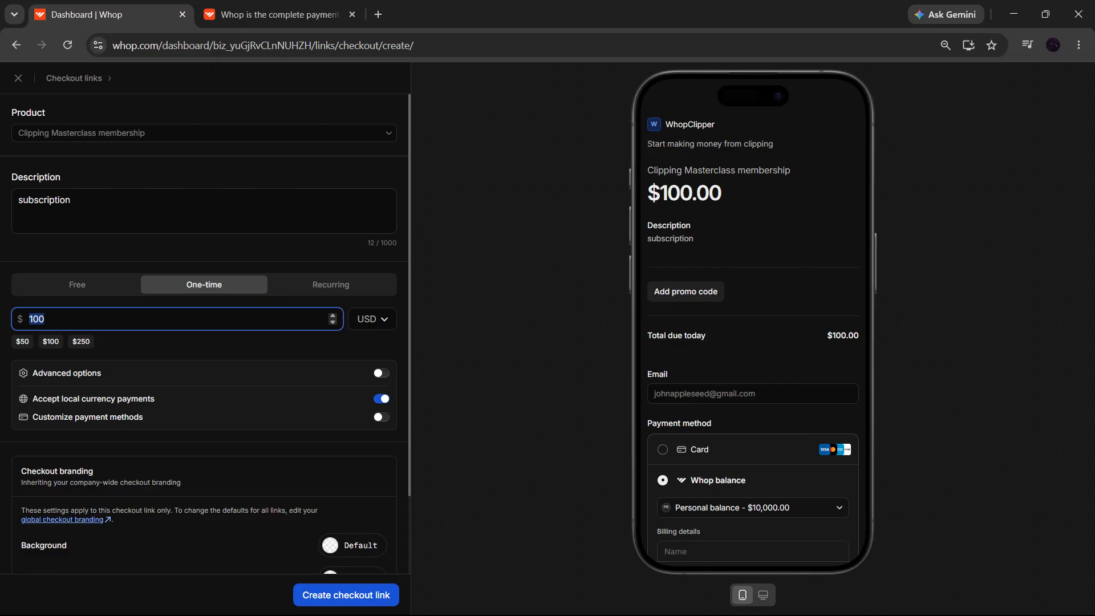
{"action": "left_click", "coordinate": [77, 284]}
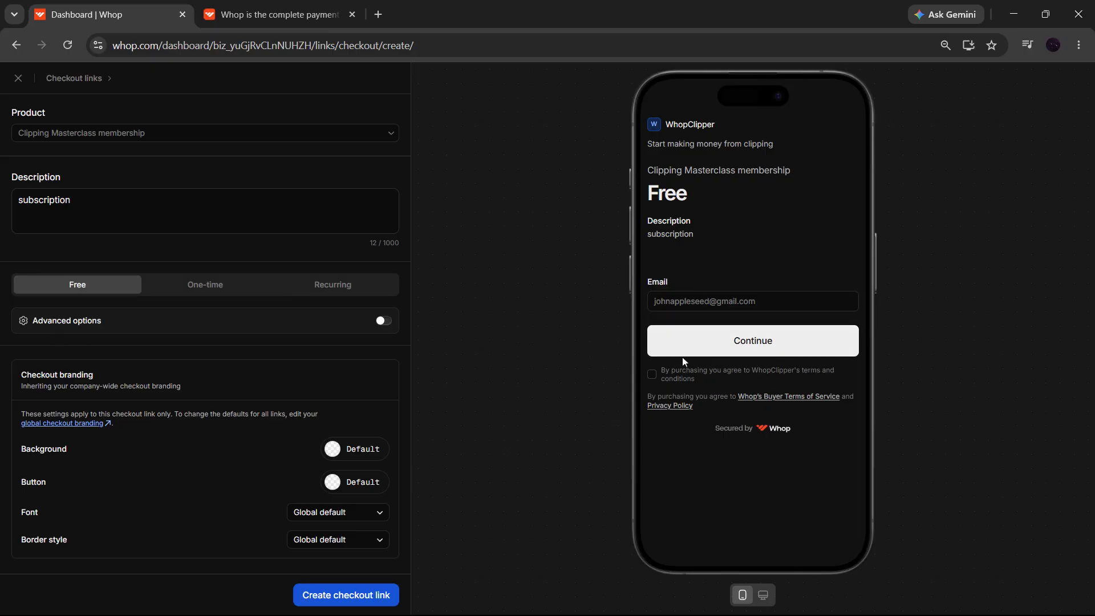
{"action": "left_click", "coordinate": [193, 293]}
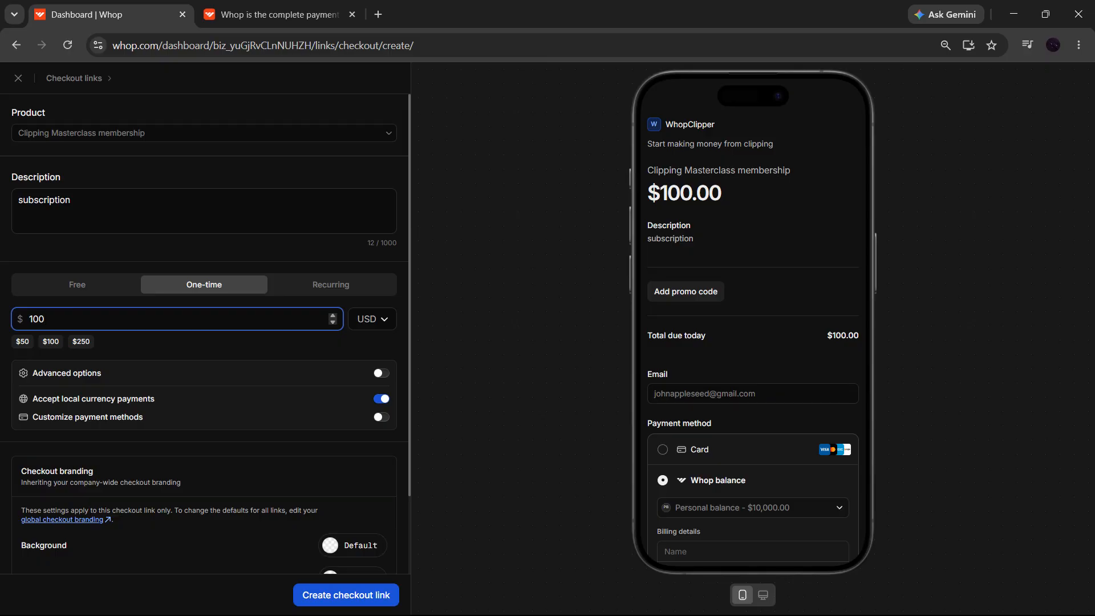
{"action": "left_click", "coordinate": [336, 290]}
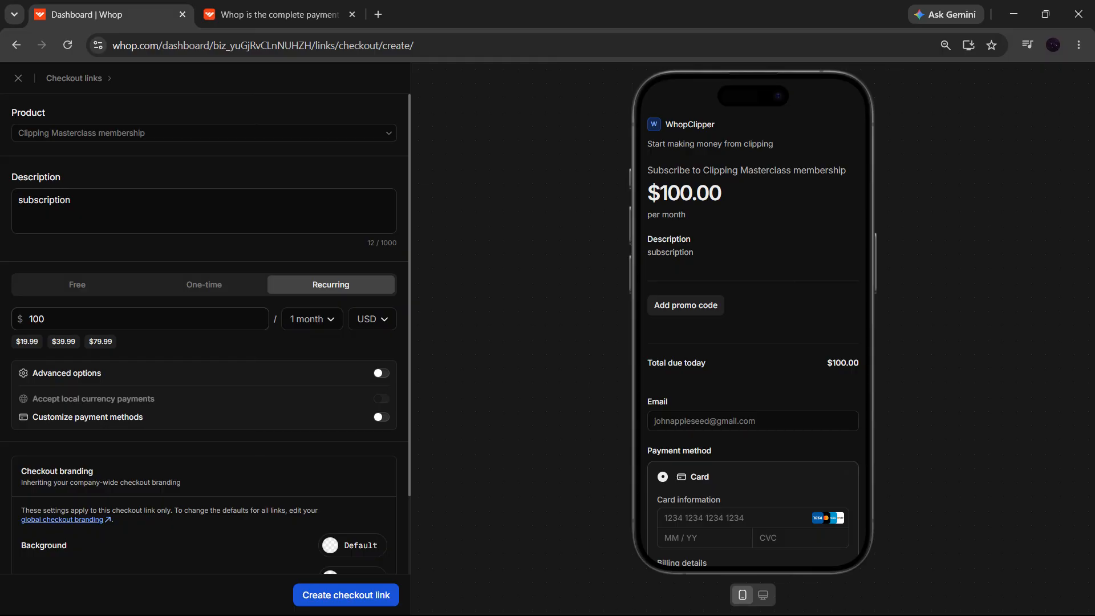
{"action": "left_click", "coordinate": [323, 324]}
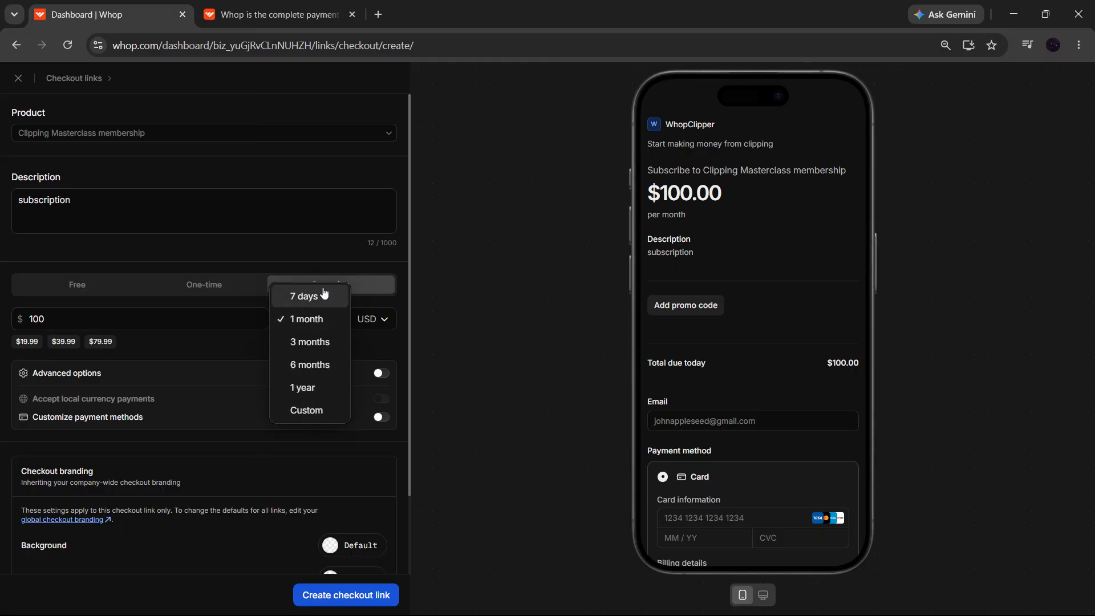
{"action": "left_click", "coordinate": [212, 342]}
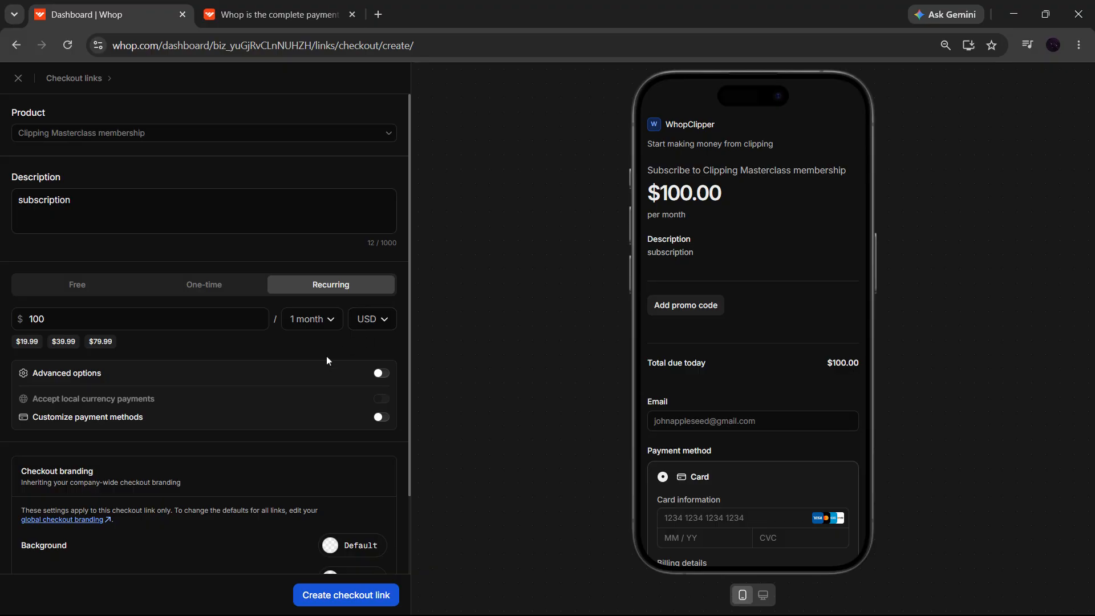
Enable customized payment methods and review the card, wallet, buy now pay later, bank, crypto and other options
{"action": "left_click", "coordinate": [380, 418]}
{"action": "scroll", "coordinate": [189, 438], "scroll_direction": "down", "scroll_amount": 3}
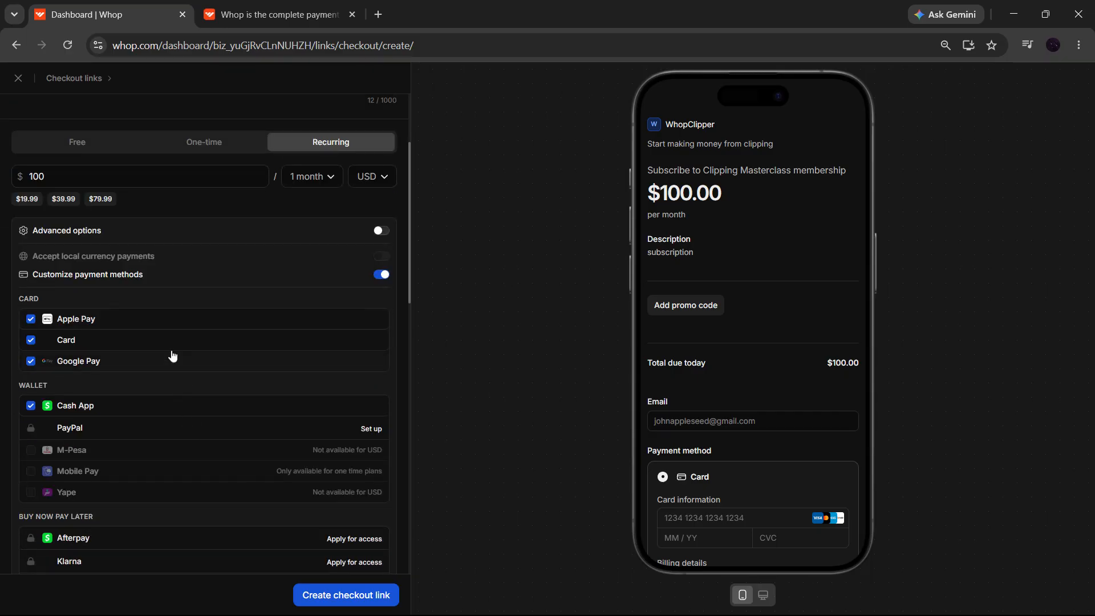
{"action": "scroll", "coordinate": [131, 424], "scroll_direction": "down", "scroll_amount": 3}
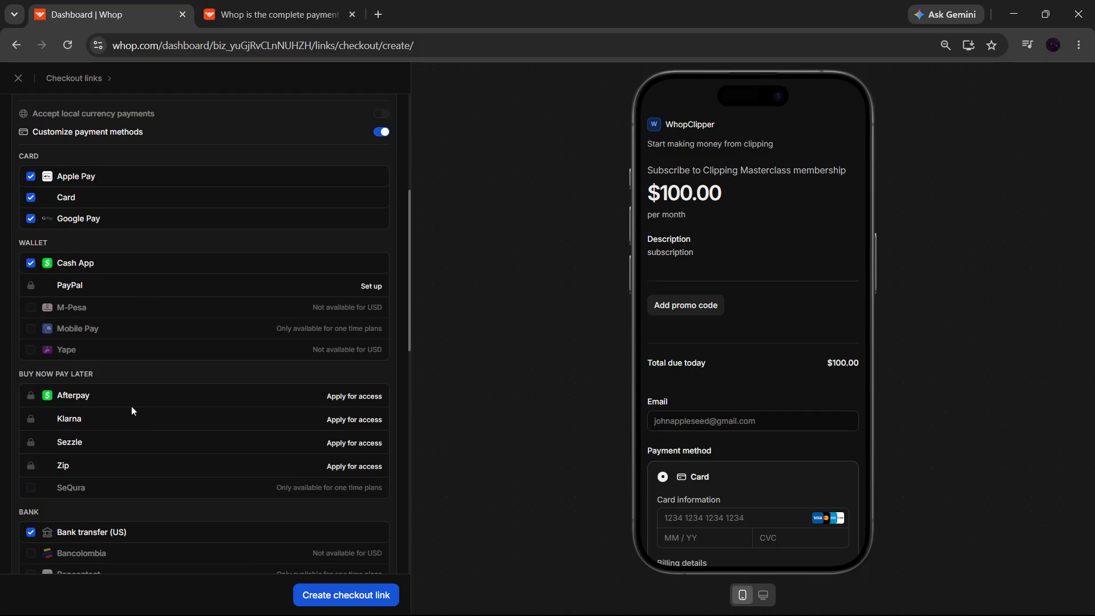
{"action": "scroll", "coordinate": [89, 500], "scroll_direction": "down", "scroll_amount": 3}
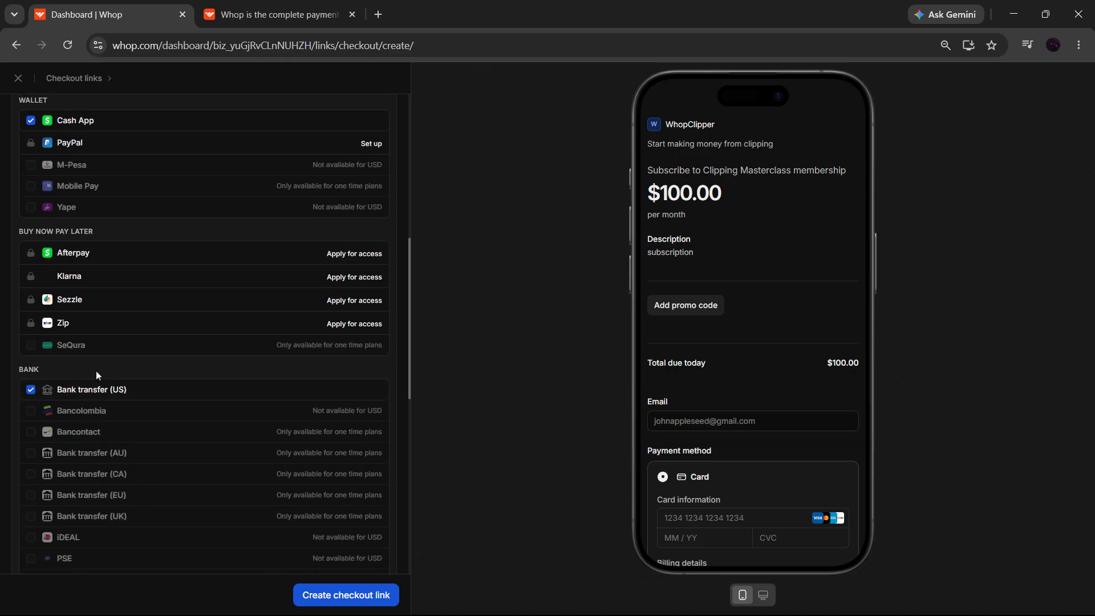
{"action": "scroll", "coordinate": [144, 533], "scroll_direction": "down", "scroll_amount": 3}
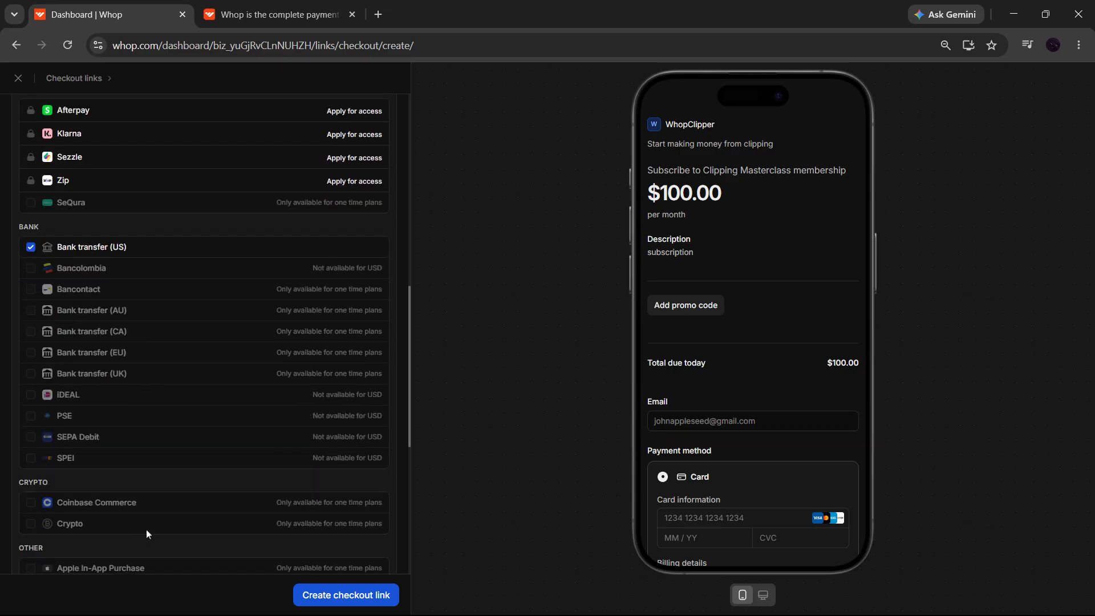
{"action": "scroll", "coordinate": [250, 482], "scroll_direction": "up", "scroll_amount": 6}
{"action": "scroll", "coordinate": [271, 459], "scroll_direction": "up", "scroll_amount": 3}
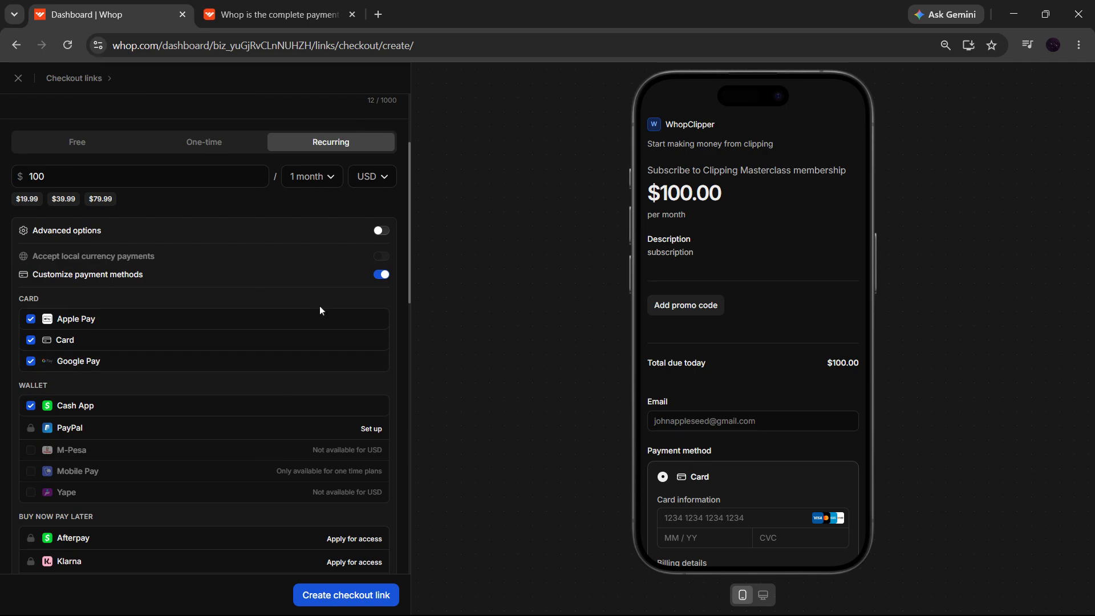
{"action": "scroll", "coordinate": [319, 308], "scroll_direction": "down", "scroll_amount": 12}
{"action": "scroll", "coordinate": [319, 306], "scroll_direction": "down", "scroll_amount": 3}
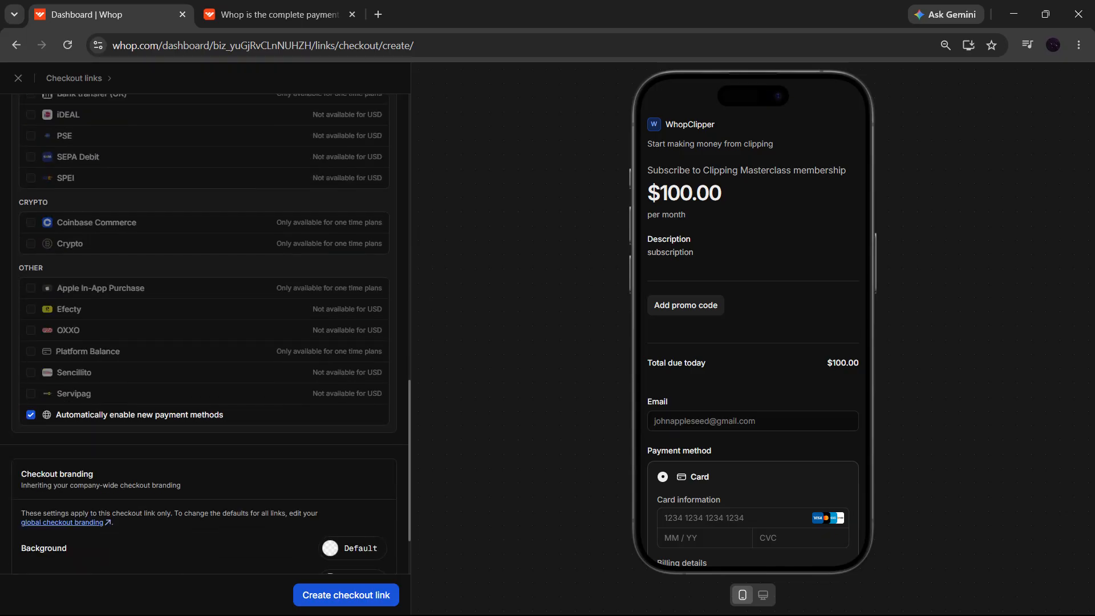
{"action": "scroll", "coordinate": [205, 333], "scroll_direction": "up", "scroll_amount": 15}
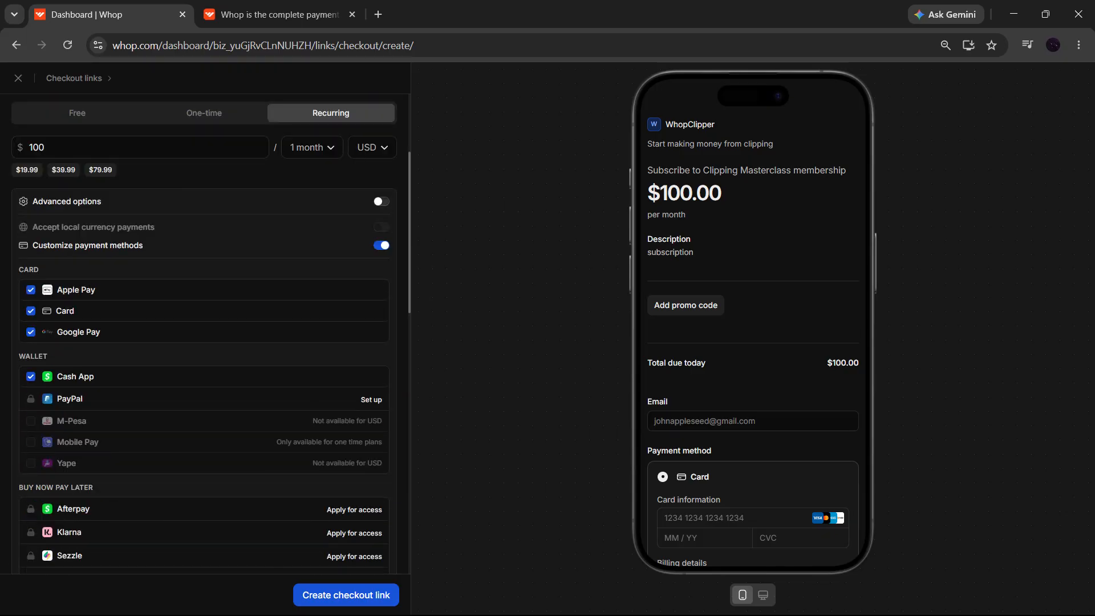
{"action": "scroll", "coordinate": [205, 239], "scroll_direction": "up", "scroll_amount": 1}
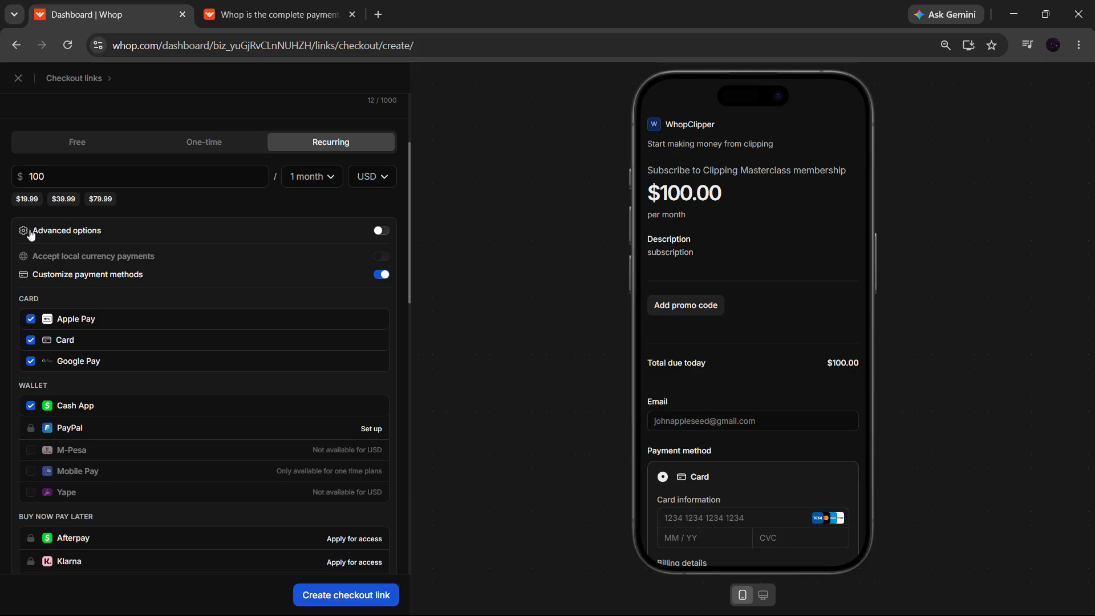
Turn on the advanced options, try a stock limit of 10 and clear it again to leave stock unlimited
{"action": "left_click", "coordinate": [382, 232]}
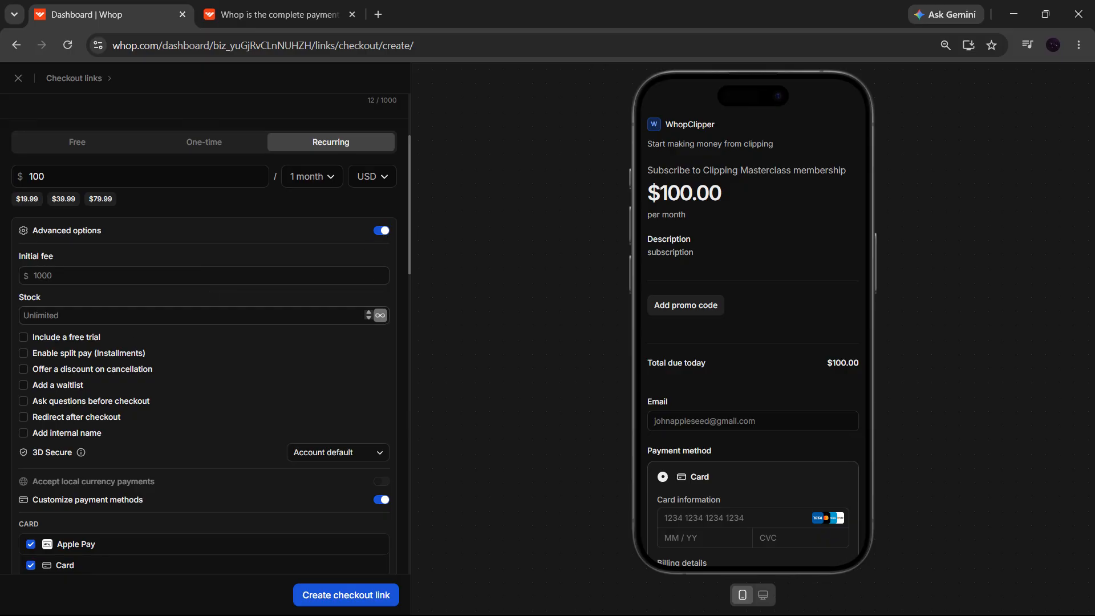
{"action": "left_click", "coordinate": [100, 317]}
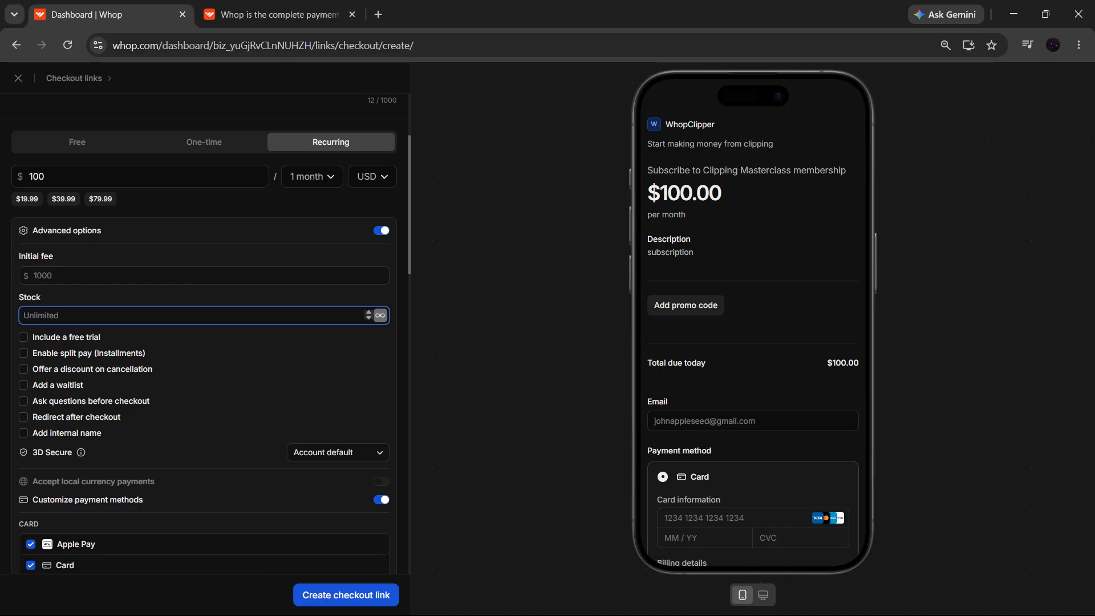
{"action": "type", "text": "10"}
{"action": "key", "text": "BackSpace"}
{"action": "key", "text": "BackSpace"}
{"action": "left_click", "coordinate": [18, 392]}
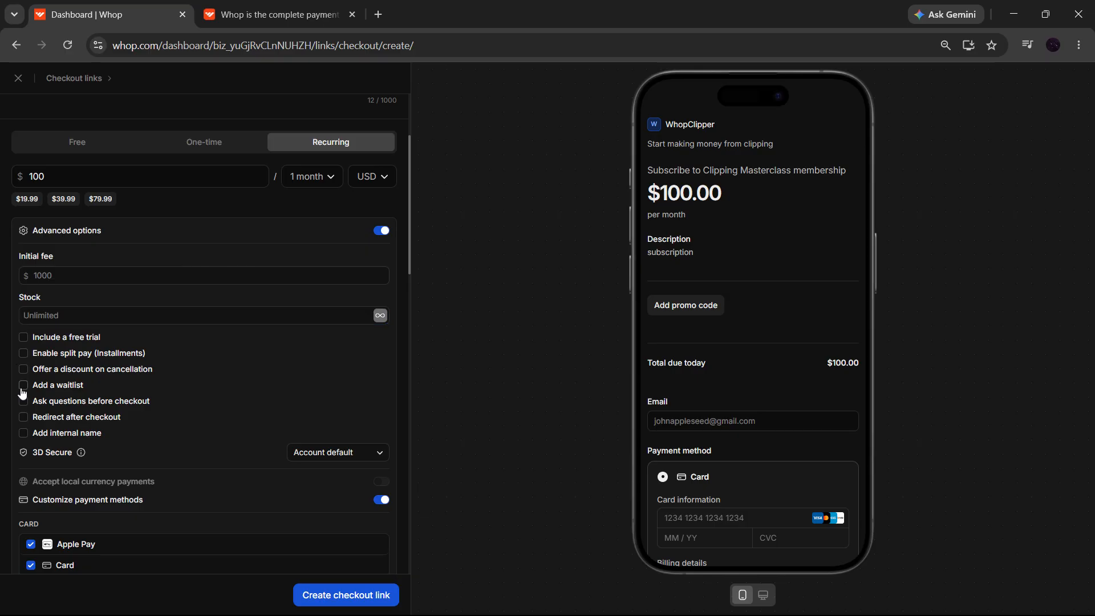
Try out the waitlist, pre-checkout questions and redirect after checkout options
{"action": "left_click", "coordinate": [24, 385]}
{"action": "left_click", "coordinate": [25, 402]}
{"action": "left_click", "coordinate": [57, 450]}
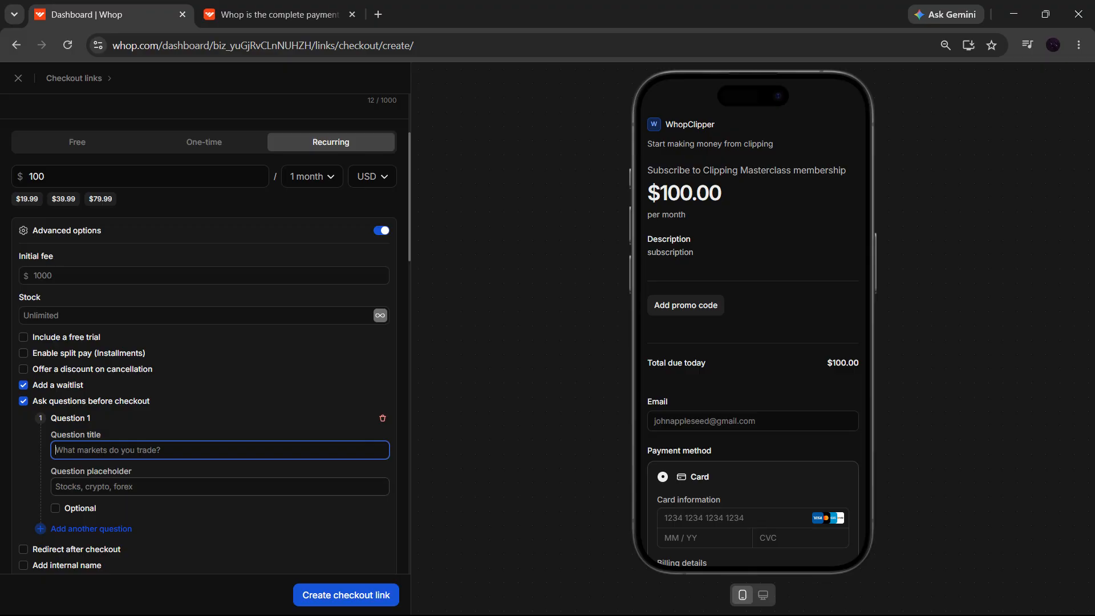
{"action": "key", "text": "Tab"}
{"action": "left_click", "coordinate": [110, 450]}
{"action": "scroll", "coordinate": [206, 342], "scroll_direction": "down", "scroll_amount": 3}
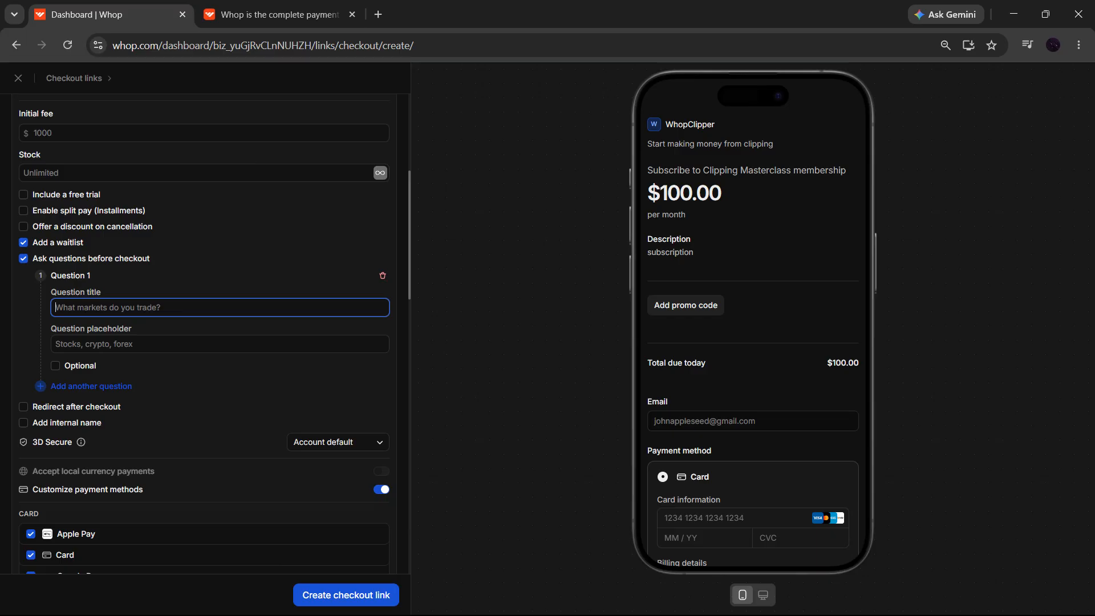
{"action": "left_click", "coordinate": [24, 407]}
{"action": "left_click", "coordinate": [36, 427]}
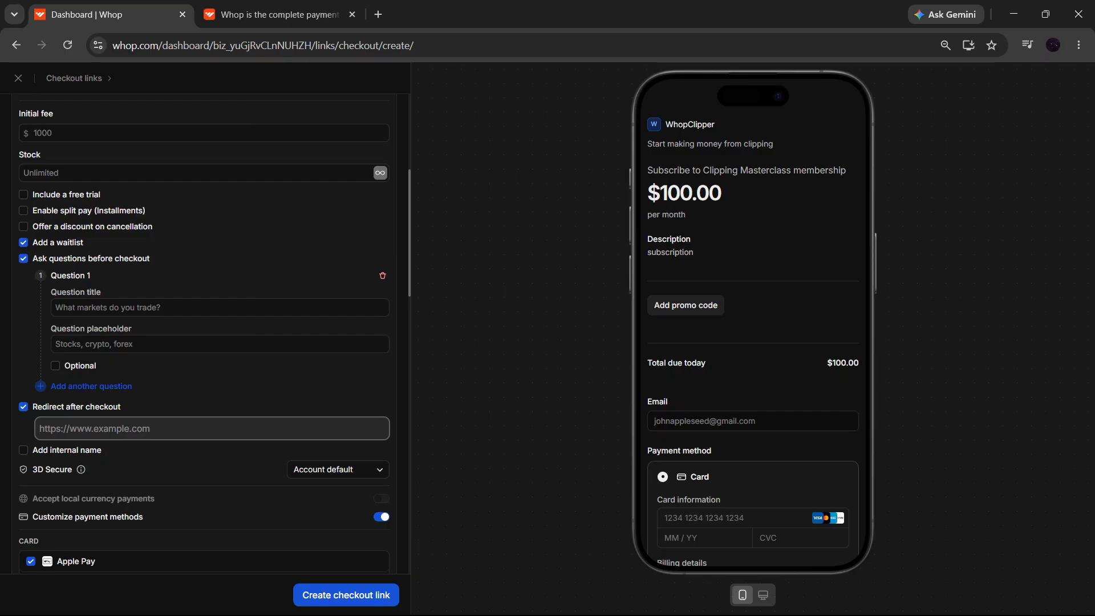
Turn off the pre-checkout questions, the waitlist and the redirect after checkout
{"action": "left_click", "coordinate": [24, 259]}
{"action": "left_click", "coordinate": [23, 242]}
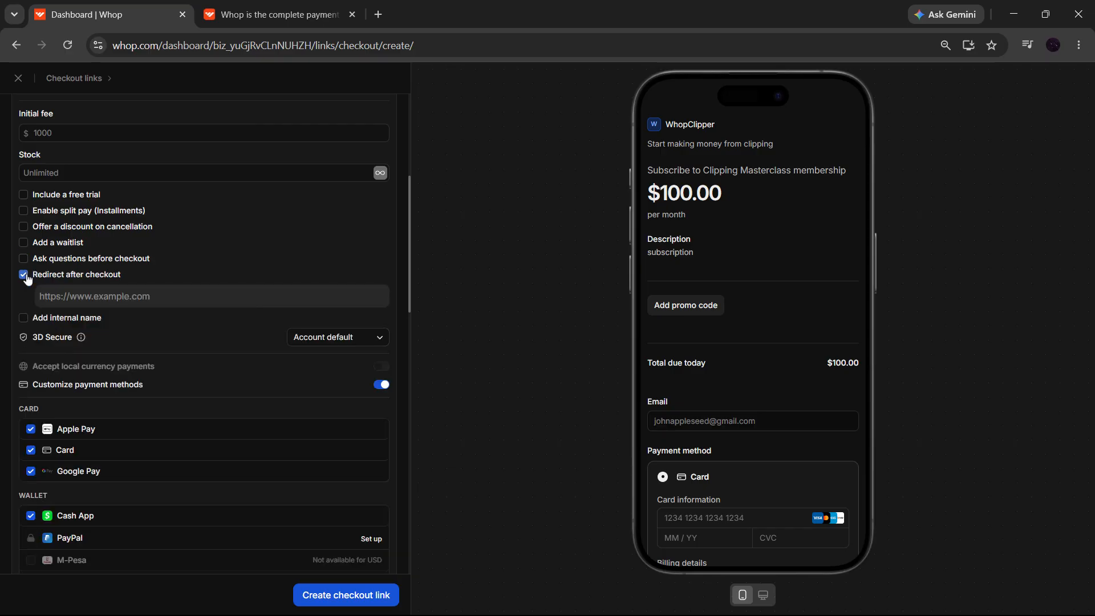
{"action": "left_click", "coordinate": [24, 274]}
Enable split pay (installments) to show its payment count setting, and disable it again
{"action": "scroll", "coordinate": [269, 307], "scroll_direction": "up", "scroll_amount": 3}
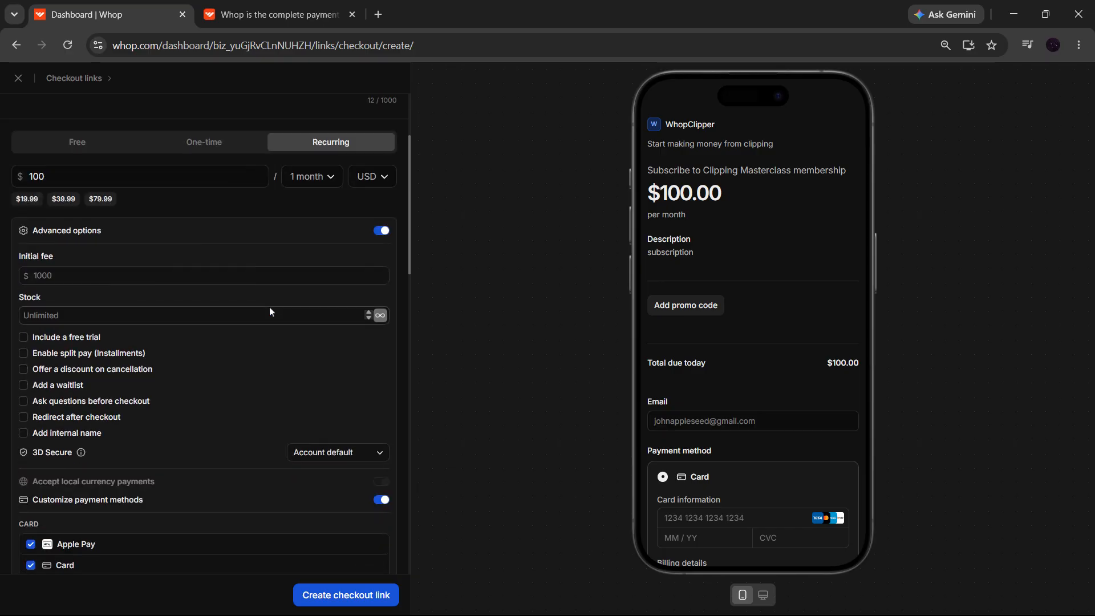
{"action": "left_click", "coordinate": [31, 354]}
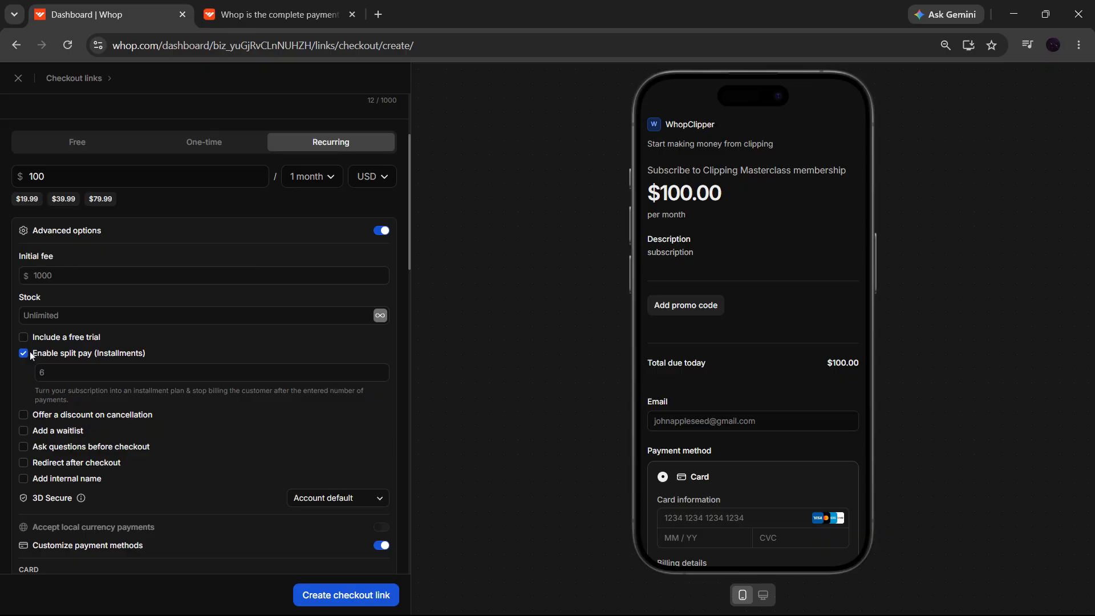
{"action": "left_click", "coordinate": [31, 354]}
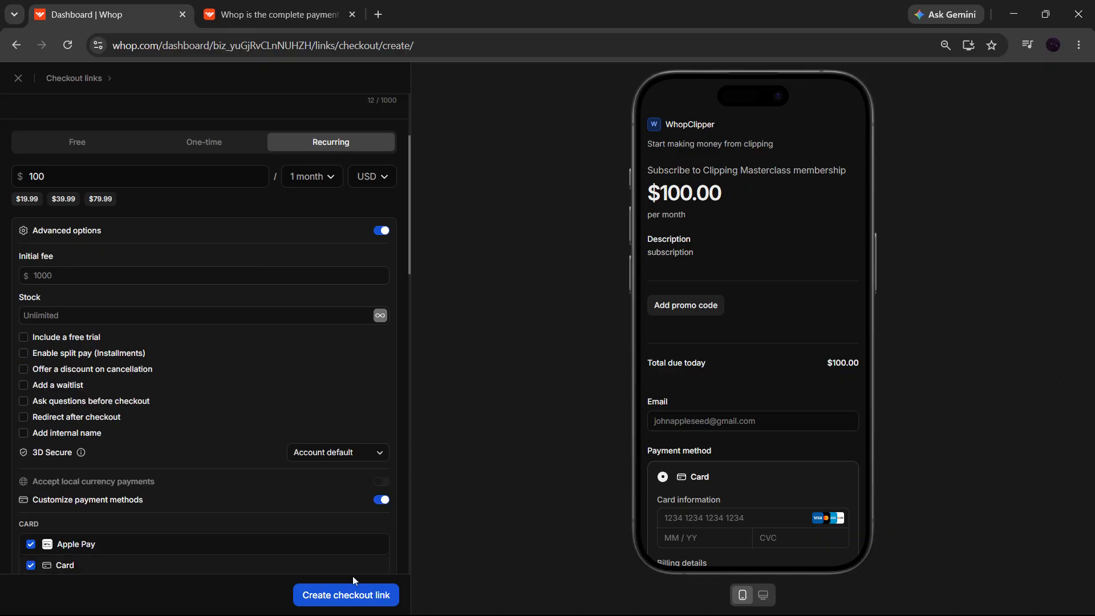
Create the checkout link and copy the URL of the new $100.00 / month entry
{"action": "left_click", "coordinate": [344, 604]}
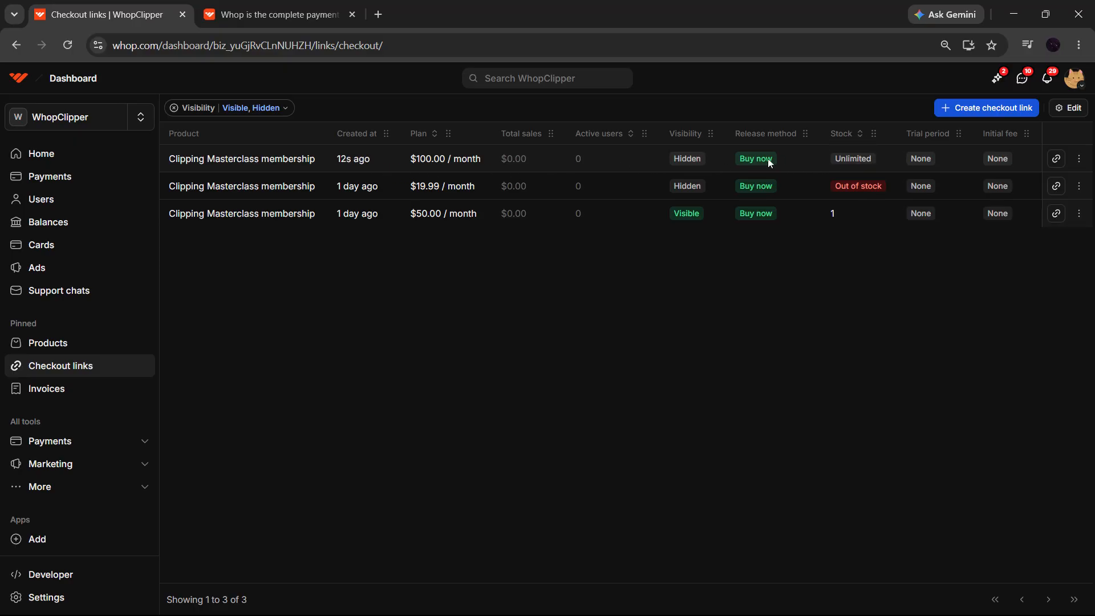
{"action": "left_click", "coordinate": [1056, 160]}
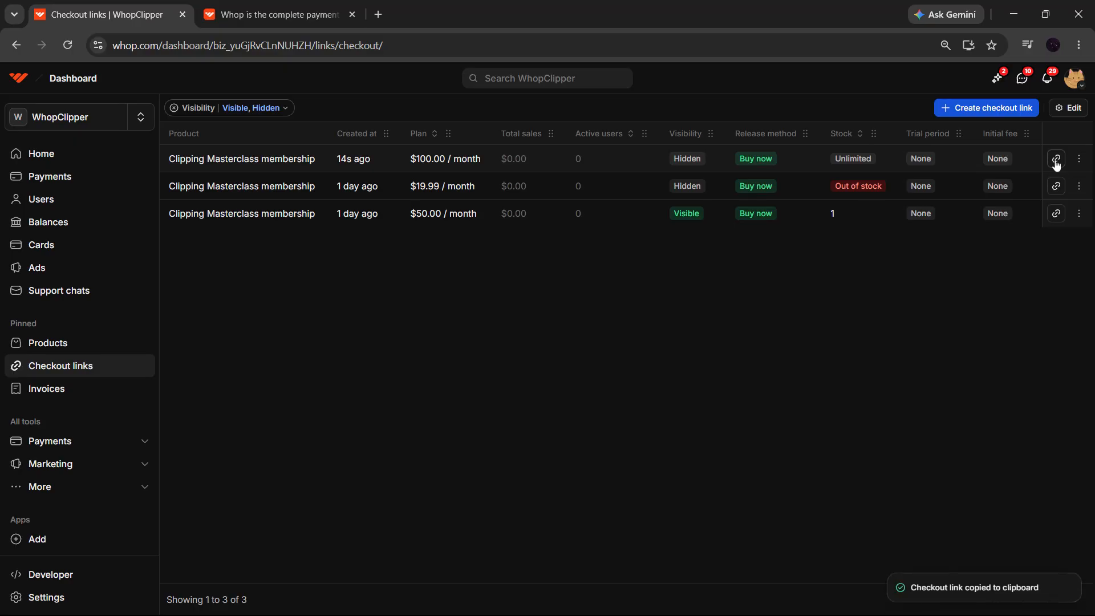